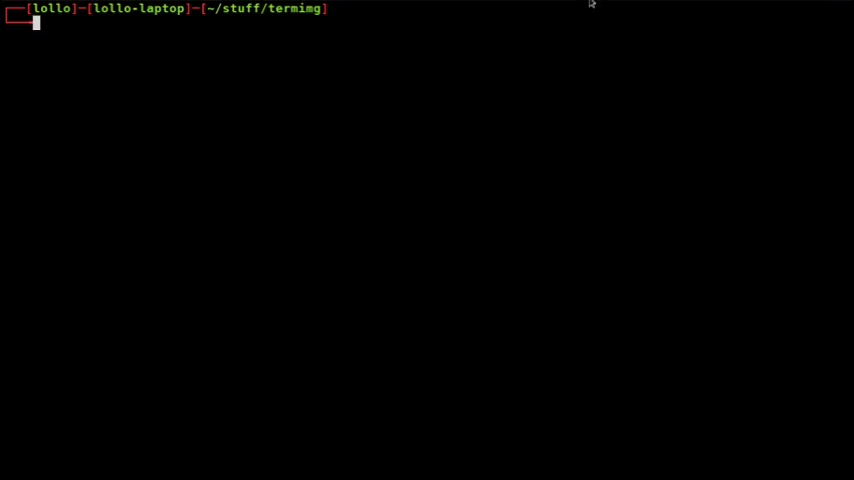
text(./)
text(display.py)
Run ./display.py with no arguments to show its usage help, then shrink the font.
key(BackSpace)
key(Return)
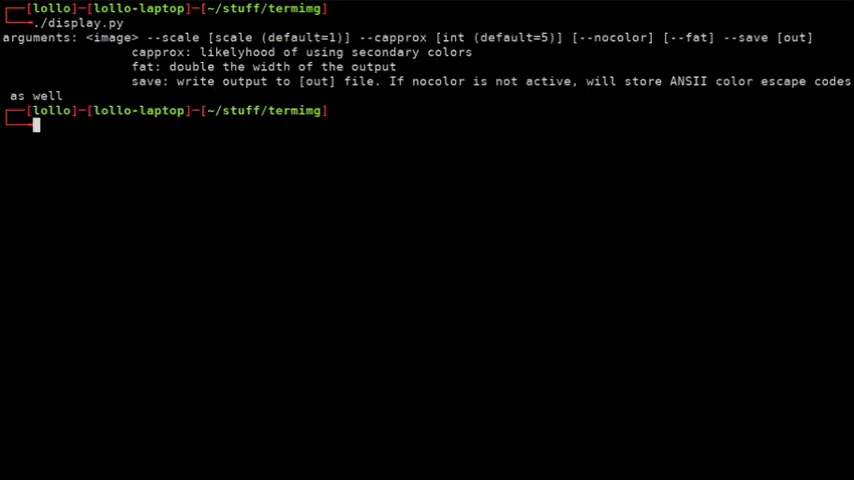
key(ctrl+minus)
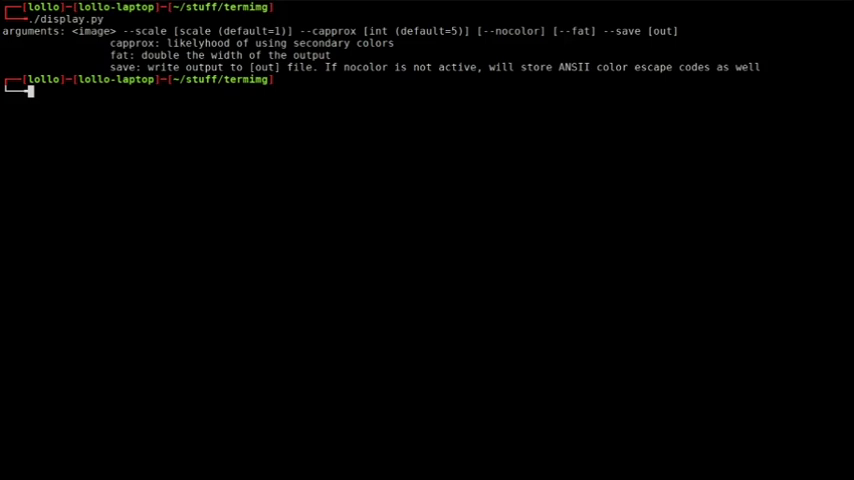
text(ls)
List the folder, then render tux.jpeg as colored ASCII art with --scale 2 --fat.
key(Return)
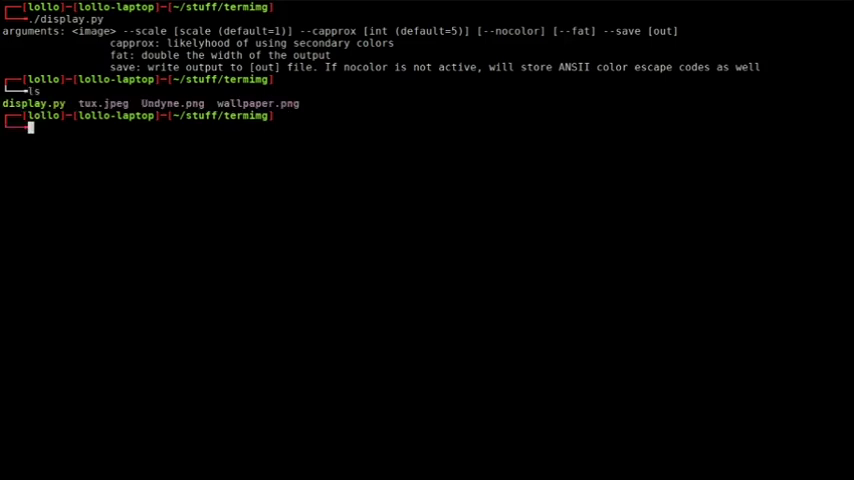
text(./d)
key(Tab)
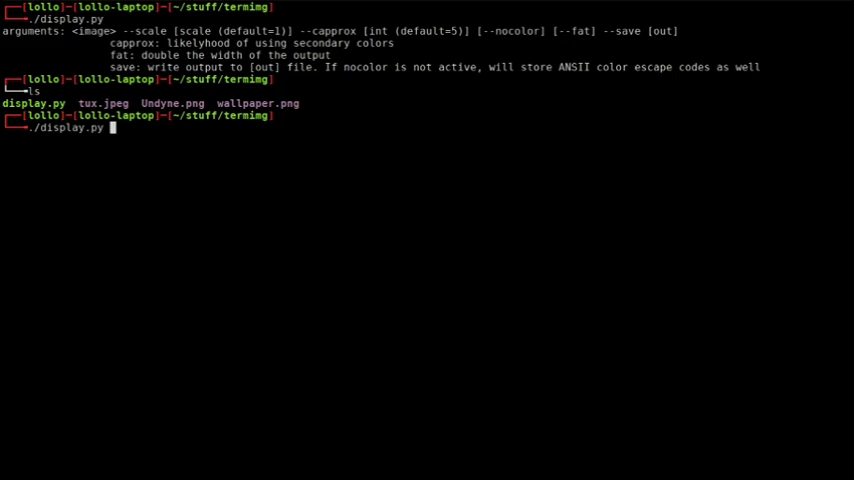
text(t)
key(Tab)
text(--scale)
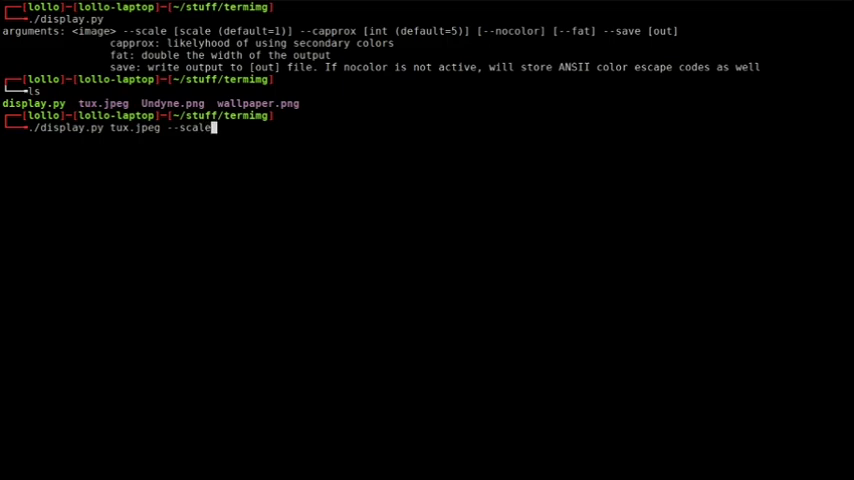
text( 2)
text( --fat)
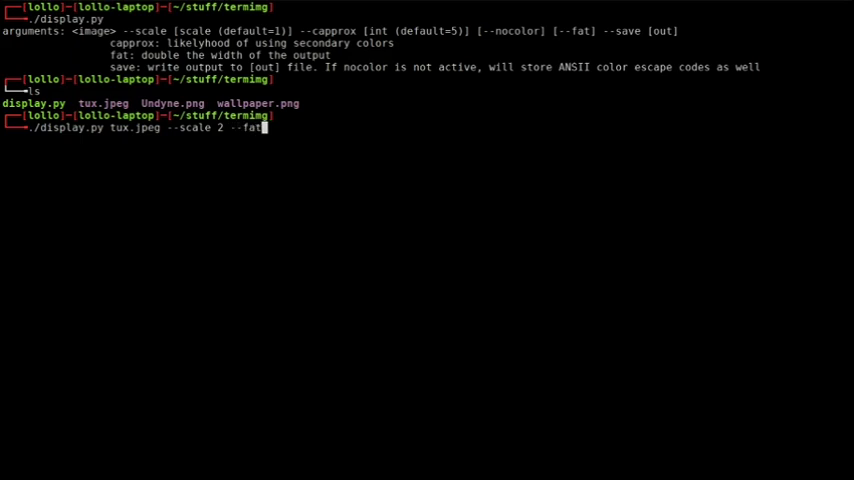
key(BackSpace)
key(Return)
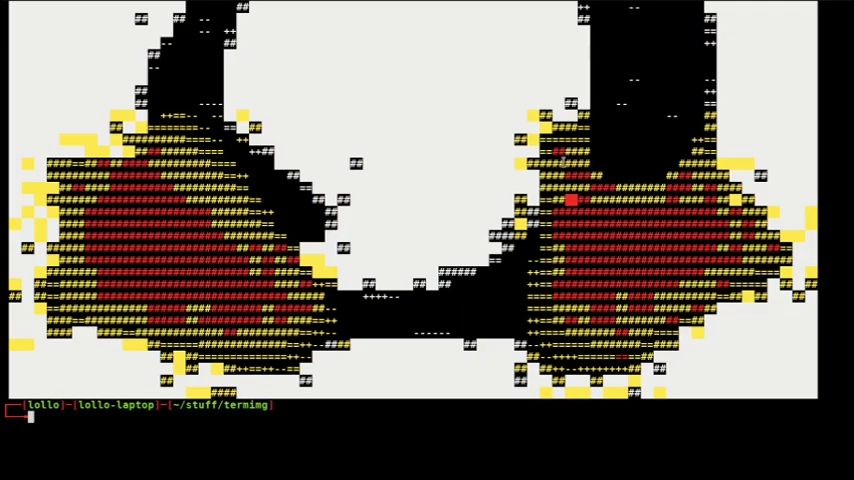
Zoom out and back in to inspect the Tux art, then clear the screen.
key(ctrl+minus)
key(ctrl+minus)
key(ctrl+minus)
key(ctrl+minus)
key(ctrl+minus)
key(ctrl+minus)
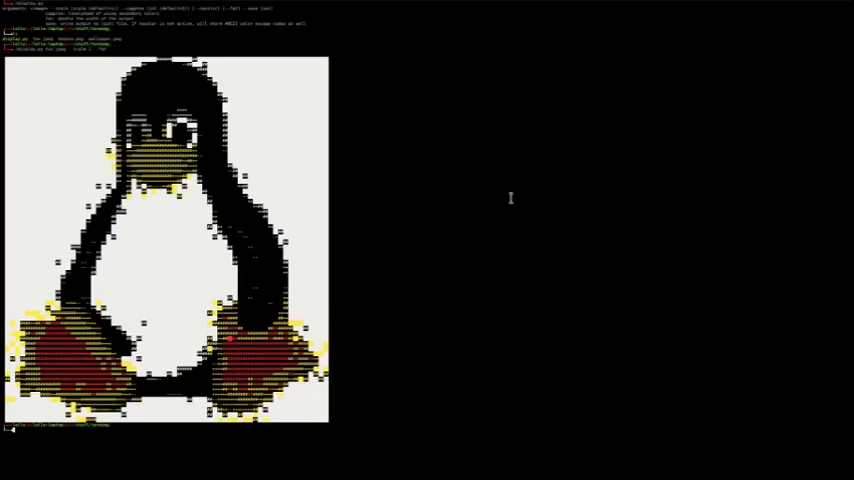
key(ctrl+plus)
key(ctrl+plus)
key(ctrl+plus)
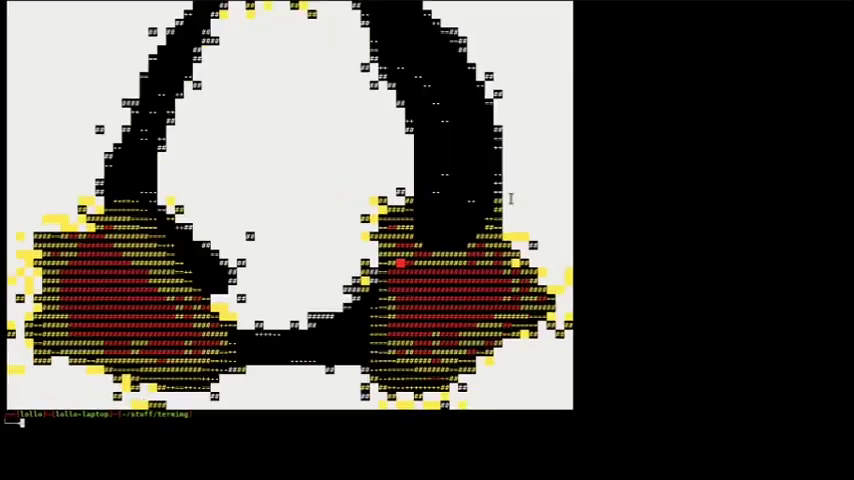
key(ctrl+plus)
key(ctrl+plus)
text(cl)
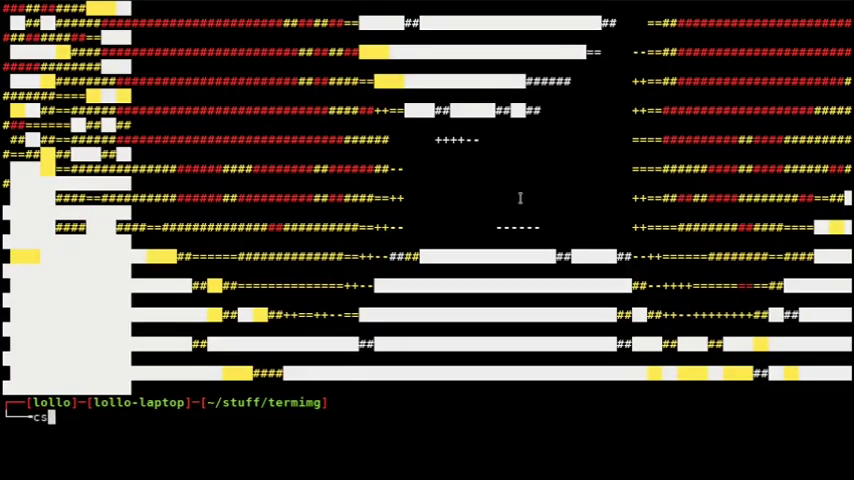
text(ear)
key(Return)
Recall the Tux render command and delete its --scale 2 option.
key(Up)
key(Up)
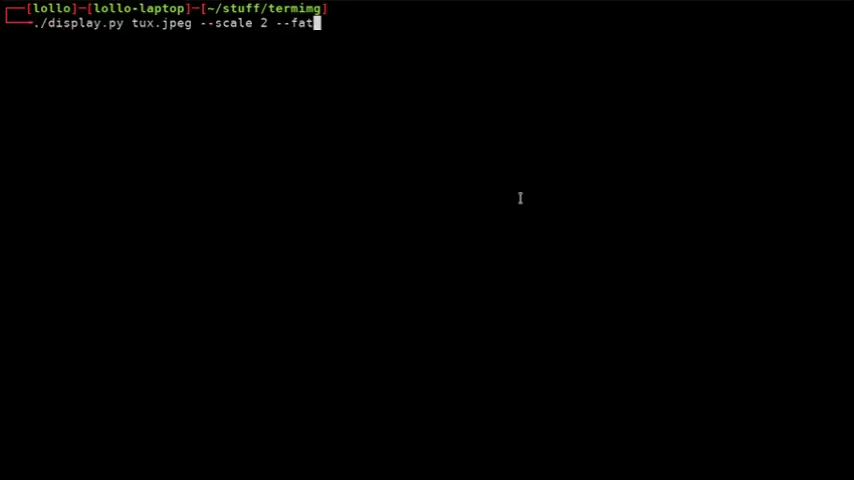
key(Left)
key(Left)
key(Left)
key(Left)
key(Left)
key(Left)
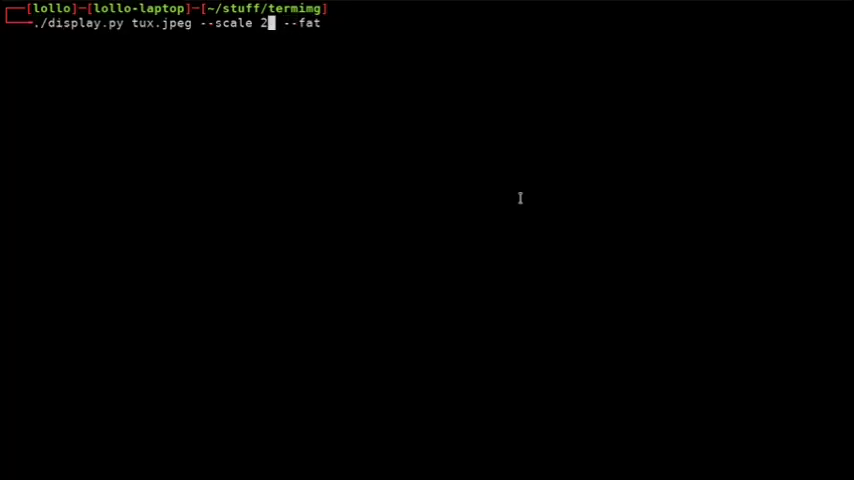
key(BackSpace)
key(BackSpace)
key(BackSpace)
key(BackSpace)
key(BackSpace)
key(BackSpace)
key(BackSpace)
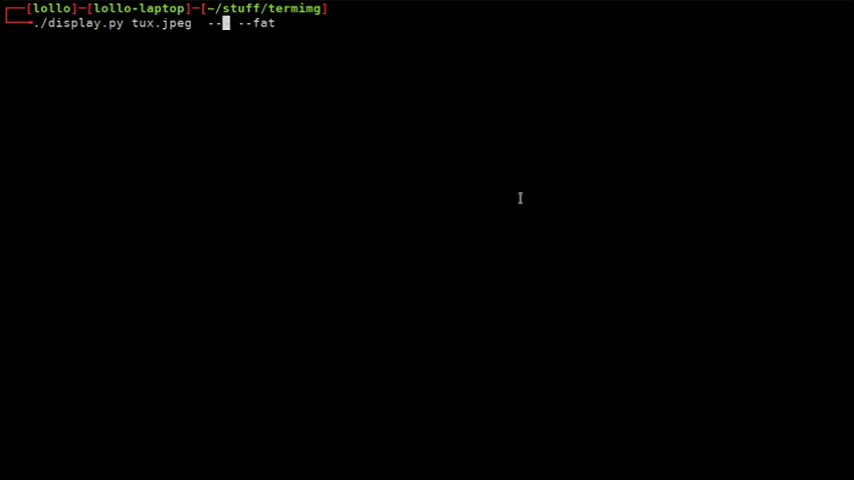
text(c)
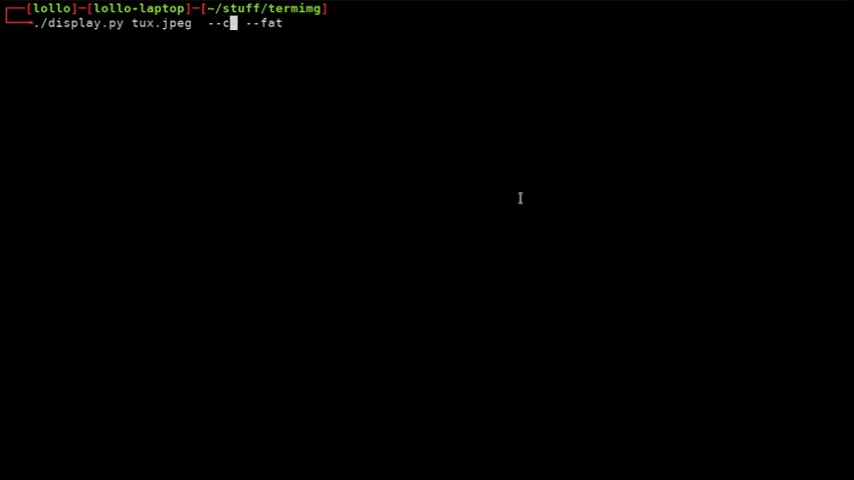
text(appro)
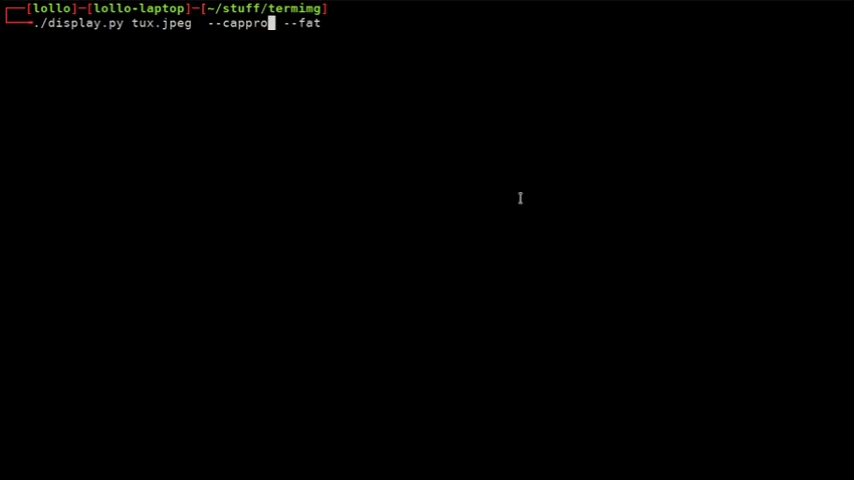
text(x)
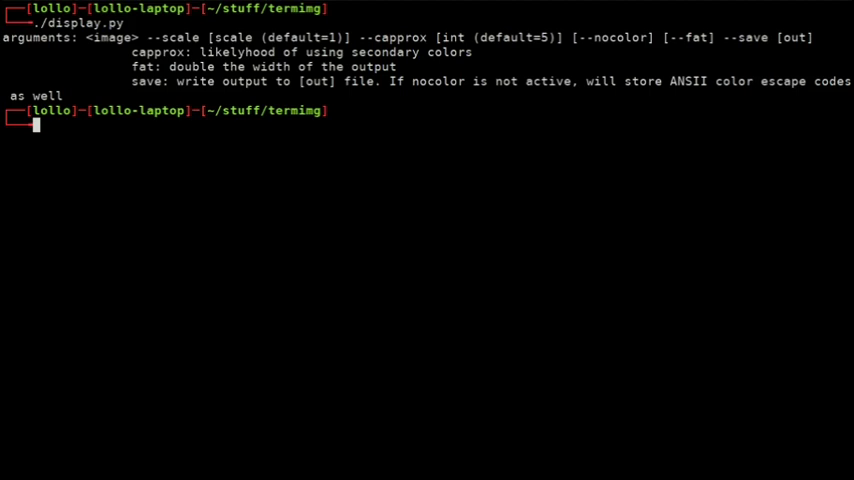
text(ls)
List files, then render Undyne.png at scale 5 with --nocolor --fat, zooming out to fit.
key(Return)
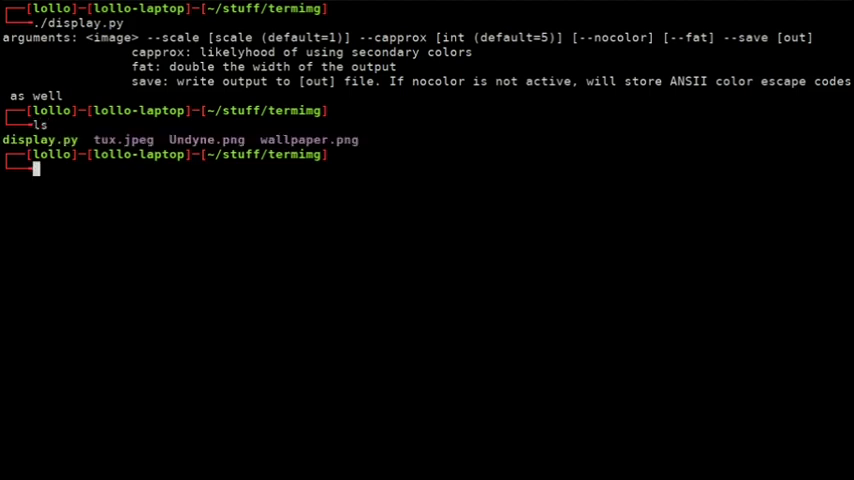
key(ctrl+minus)
text(./d)
key(Tab)
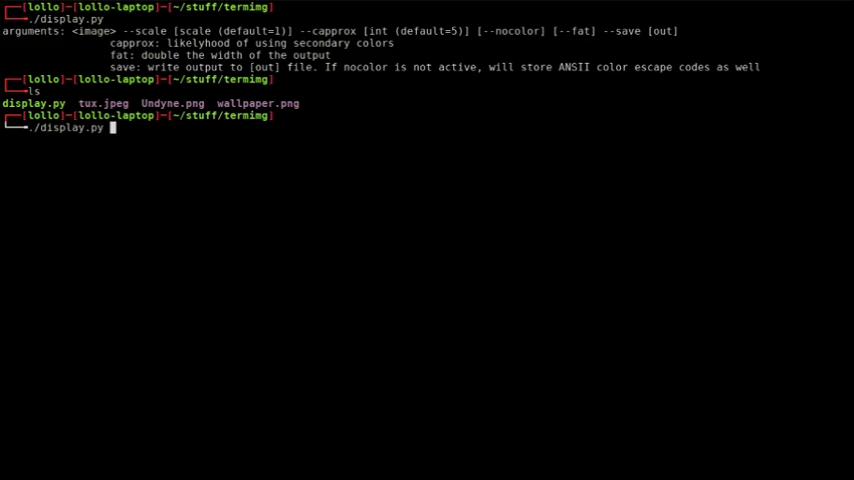
text(Undyne.png --scale 5 --nocolor)
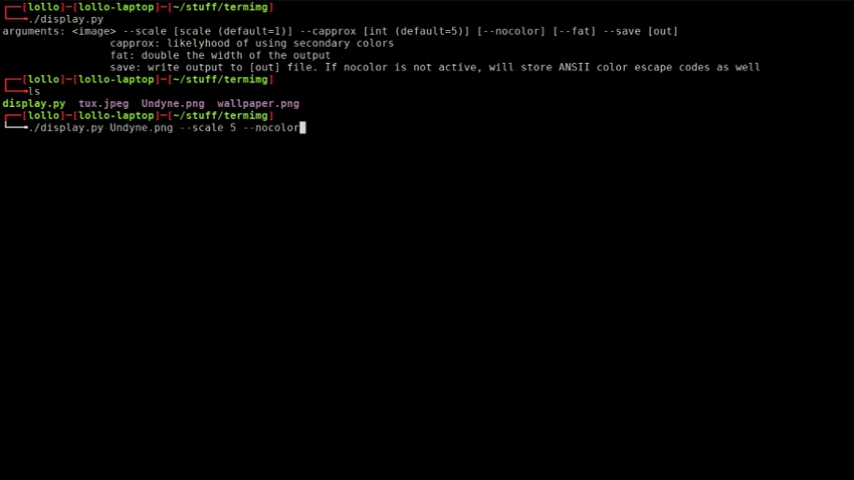
text( --fat)
key(Return)
key(ctrl+minus)
key(ctrl+minus)
key(ctrl+minus)
key(ctrl+minus)
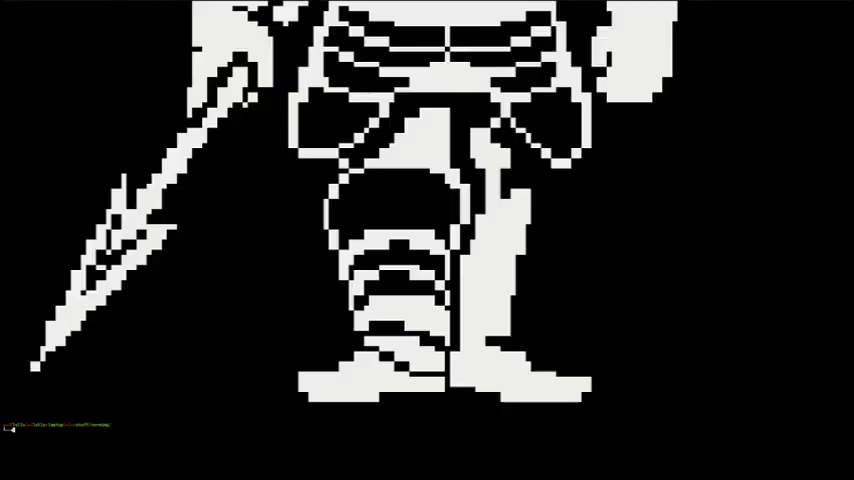
key(ctrl+minus)
scroll(553, 175, up, 3)
scroll(698, 190, up, 5)
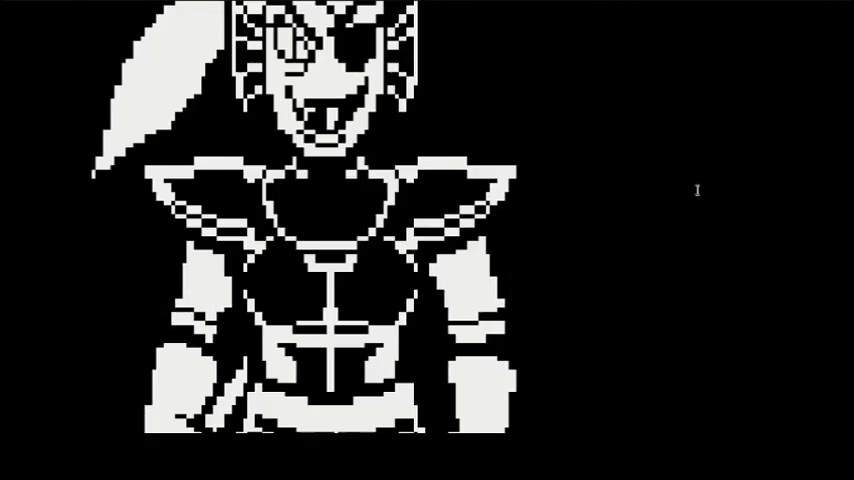
scroll(698, 190, up, 3)
scroll(697, 190, down, 6)
scroll(697, 190, down, 3)
scroll(694, 189, up, 4)
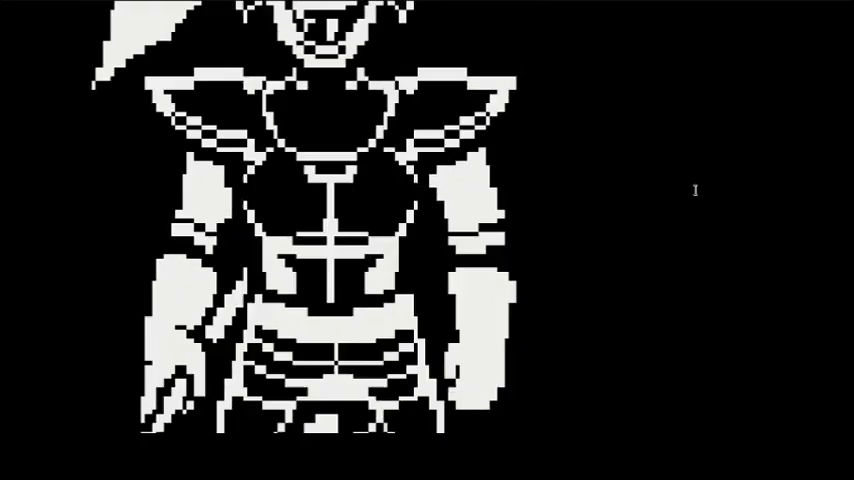
scroll(695, 190, up, 5)
scroll(695, 190, down, 4)
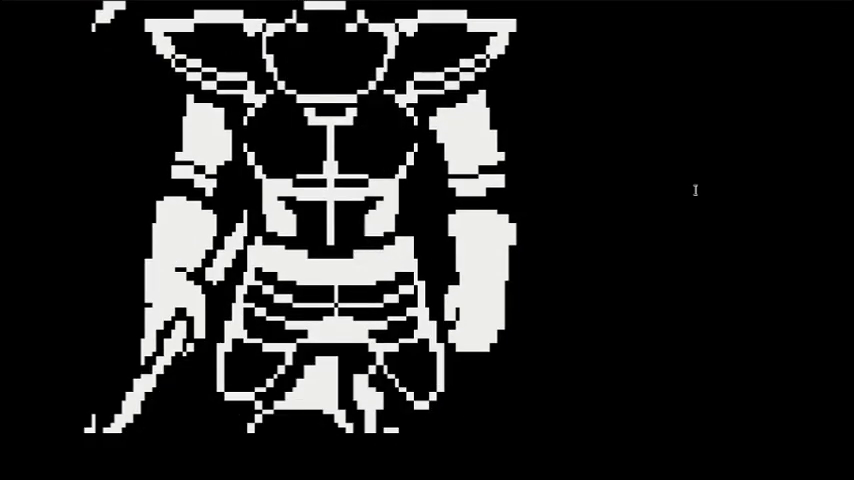
scroll(695, 190, down, 4)
Clear the screen and rerun the Undyne render at scale 2 instead of 5, zooming out.
key(ctrl+l)
key(Up)
key(Left)
key(Left)
key(Left)
key(Left)
key(Left)
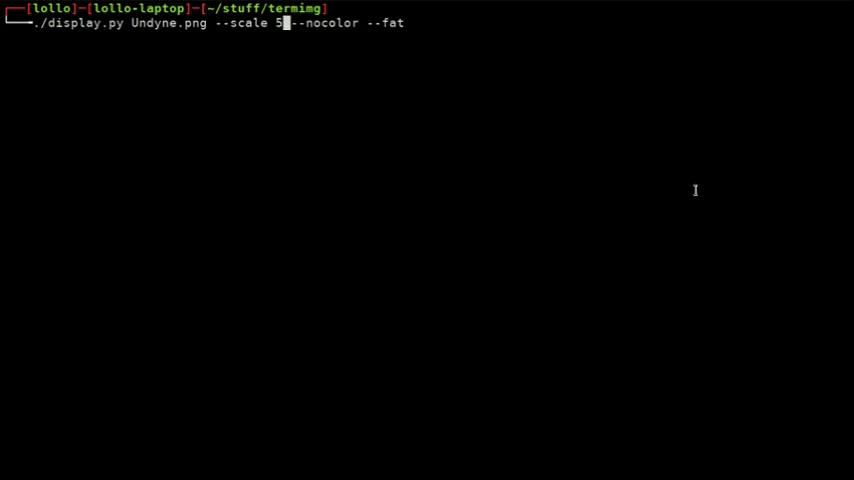
key(BackSpace)
text(2)
key(Return)
key(ctrl+minus)
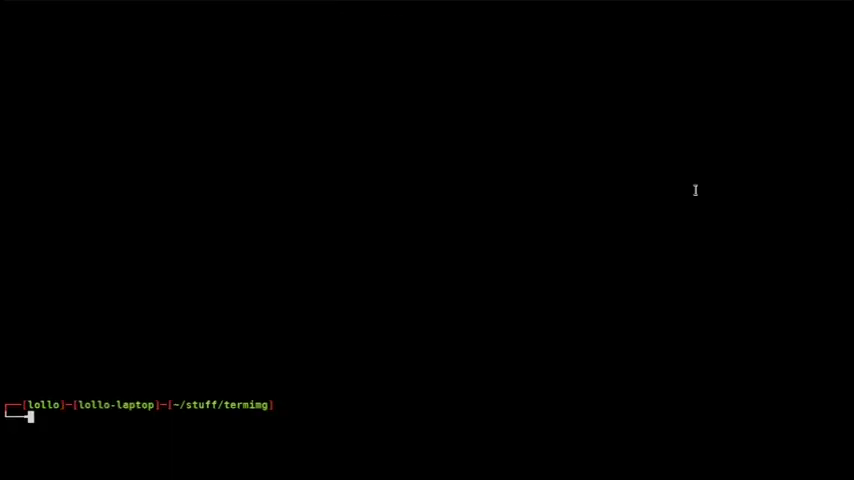
key(ctrl+minus)
key(ctrl+minus)
key(ctrl+minus)
key(ctrl+minus)
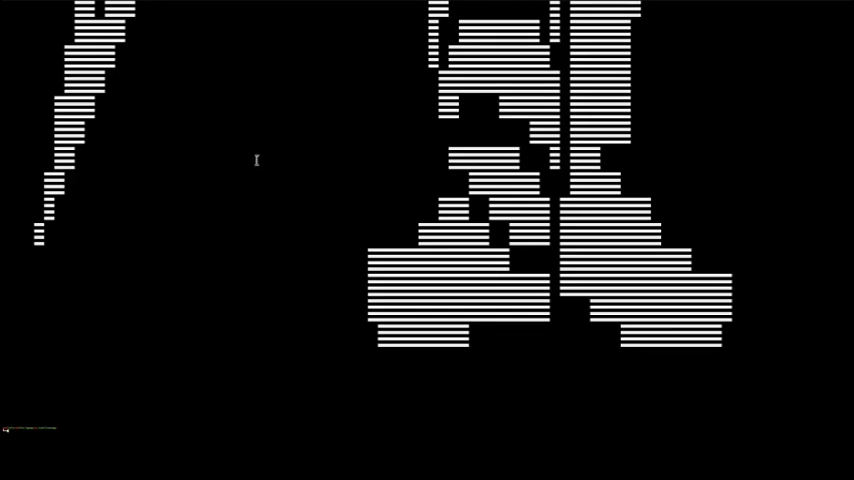
key(ctrl+minus)
scroll(546, 182, up, 5)
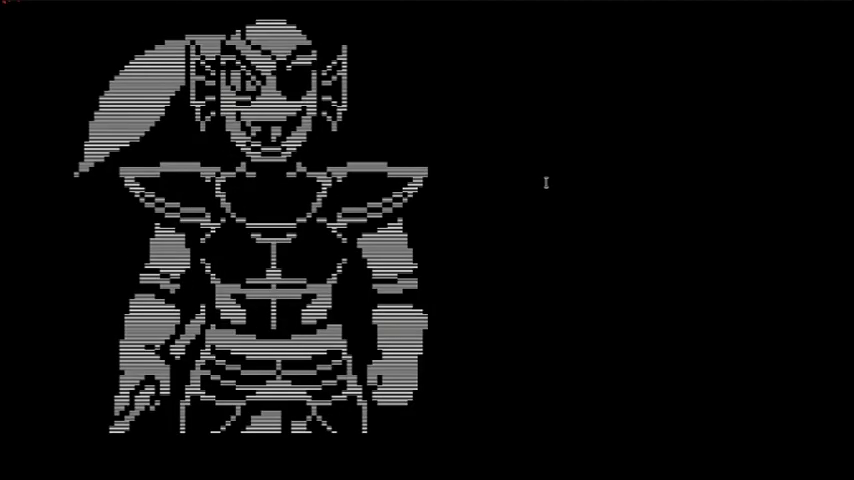
scroll(575, 202, down, 5)
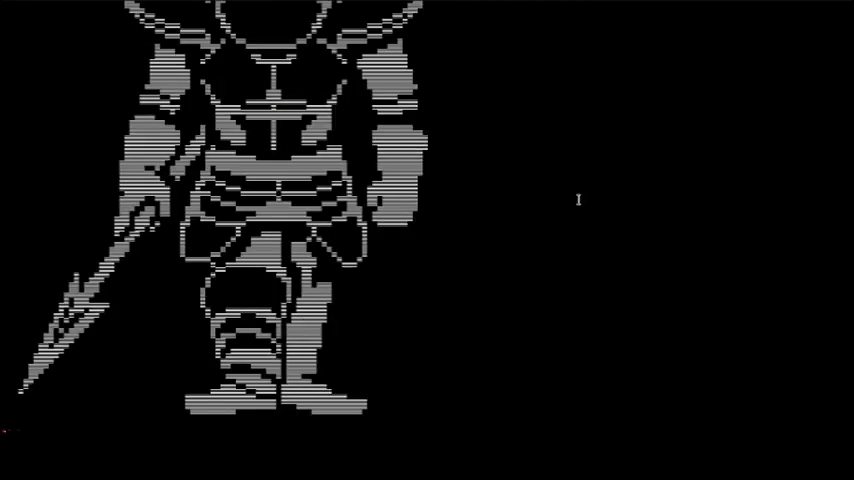
scroll(564, 275, up, 5)
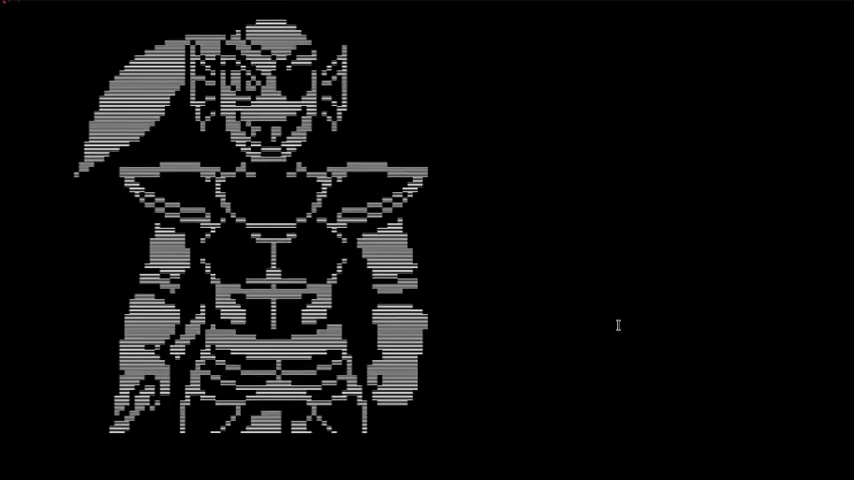
scroll(616, 324, down, 5)
scroll(616, 324, up, 5)
scroll(616, 324, down, 5)
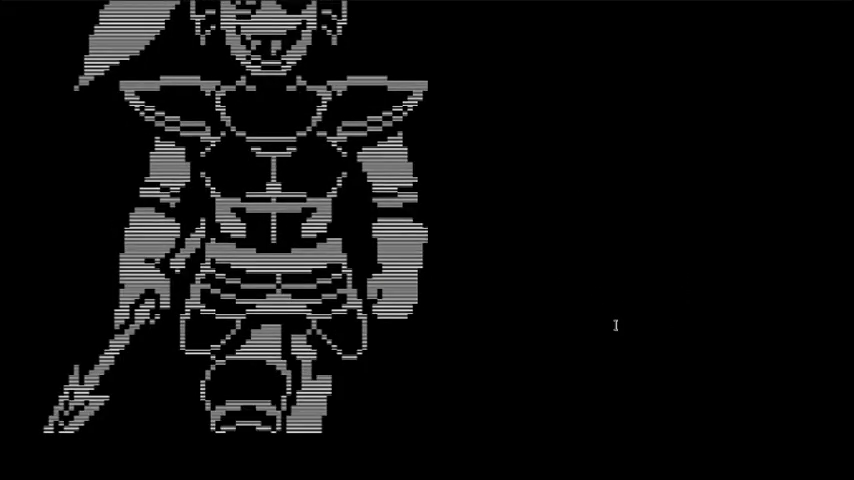
scroll(616, 324, up, 5)
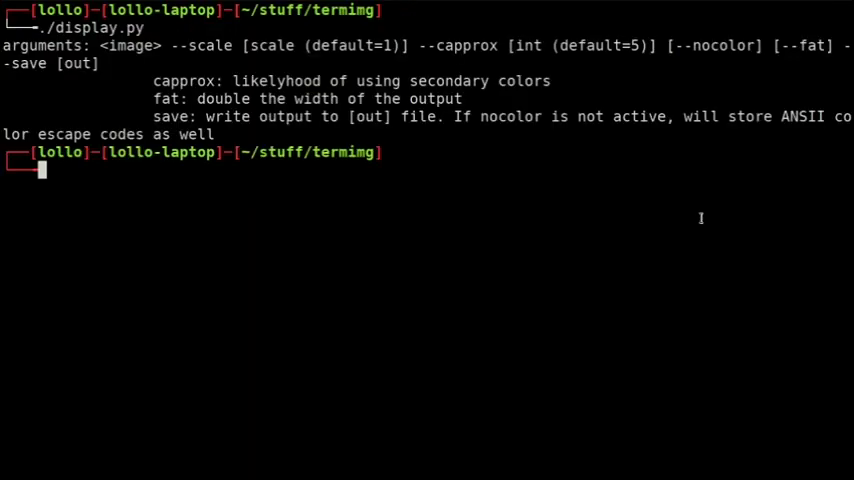
Save the scale-8 monochrome Undyne to undyne.txt and print it back with cat.
key(ctrl+minus)
key(ctrl+minus)
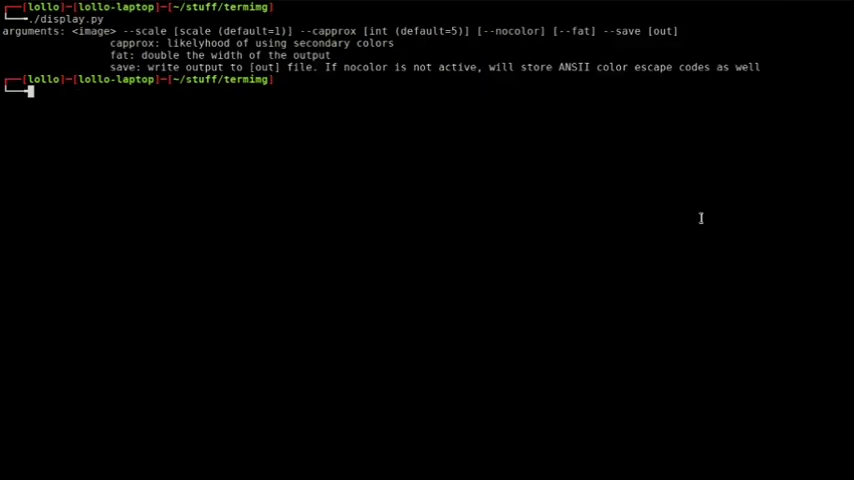
text(cat ./display.py Undyne.png --scale 8 --nocolor --fat --save undyne.txt)
key(Return)
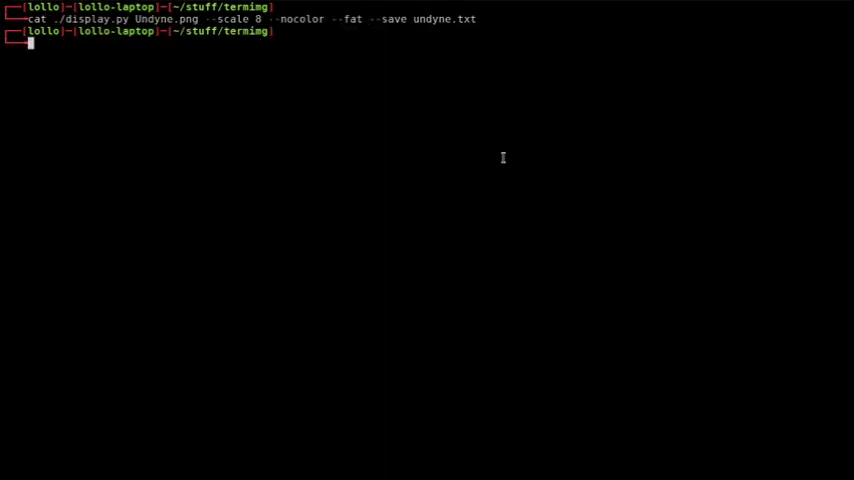
text(cat )
text(undyne.txt)
key(Return)
key(ctrl+minus)
key(ctrl+minus)
key(ctrl+minus)
scroll(490, 149, up, 5)
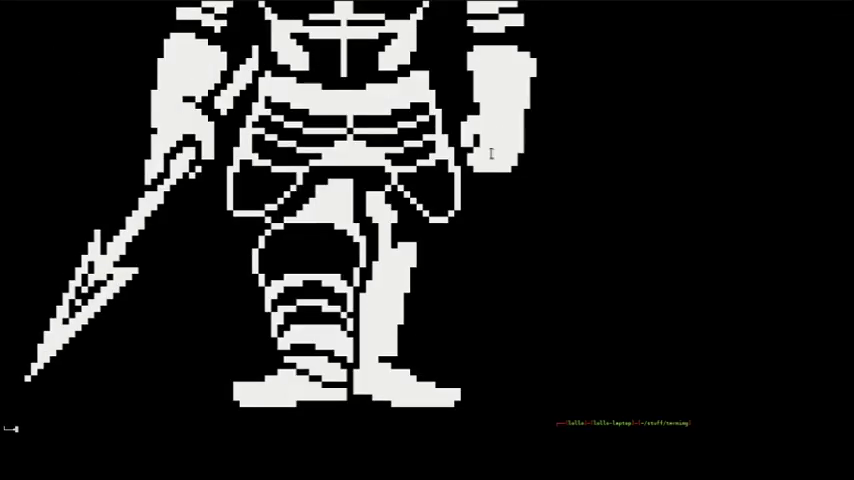
scroll(500, 185, up, 5)
scroll(497, 184, up, 5)
scroll(497, 184, down, 5)
scroll(497, 184, down, 5)
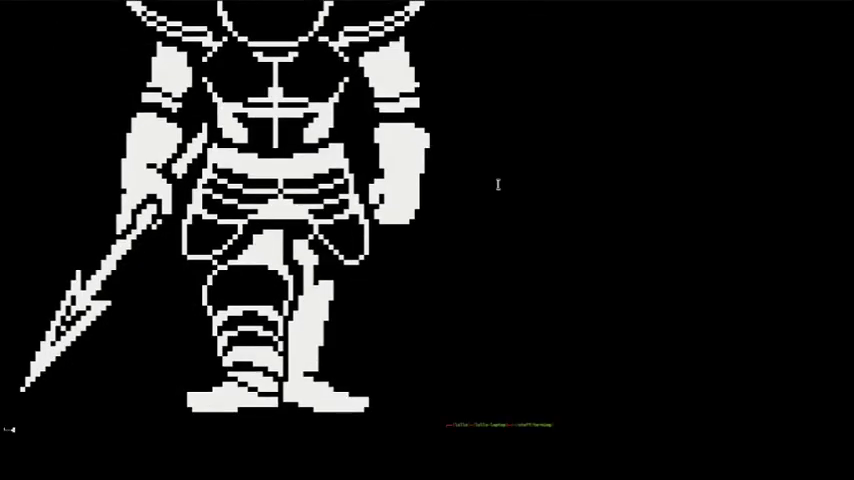
Reset the text size, clear the screen and recall the cat undyne.txt command.
key(ctrl+0)
key(ctrl+l)
key(Up)
text(| lolcat)
Run cat undyne.txt | lolcat to show the Undyne art in rainbow colours.
key(Return)
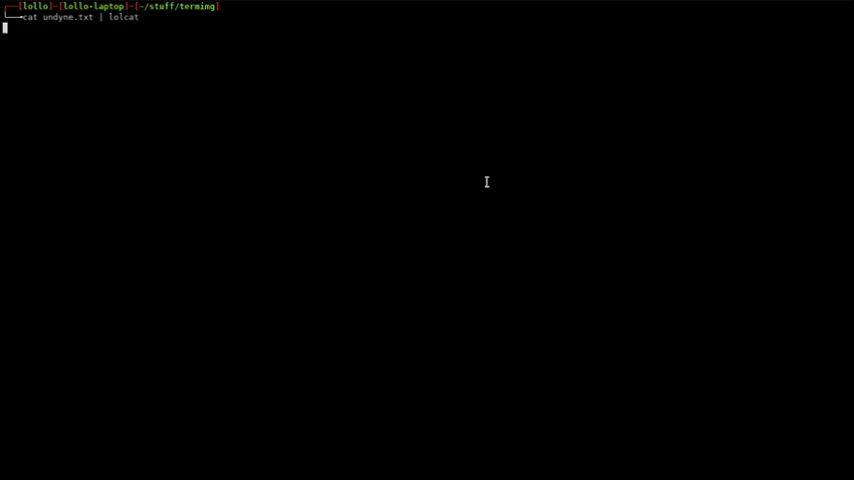